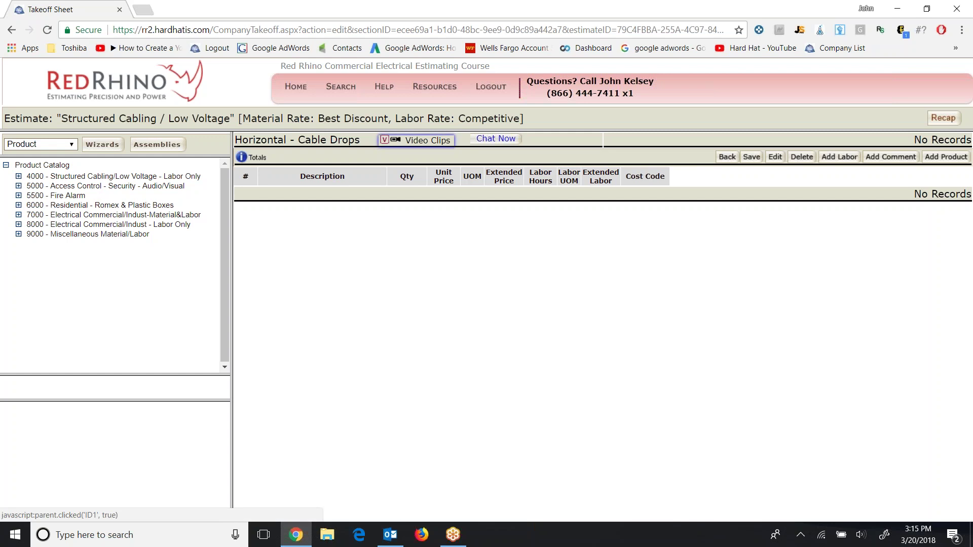
# Step: Expand the 4000 - Structured Cabling/Low Voltage - Labor Only catalog category into its subcategories
pyautogui.click(102, 176)
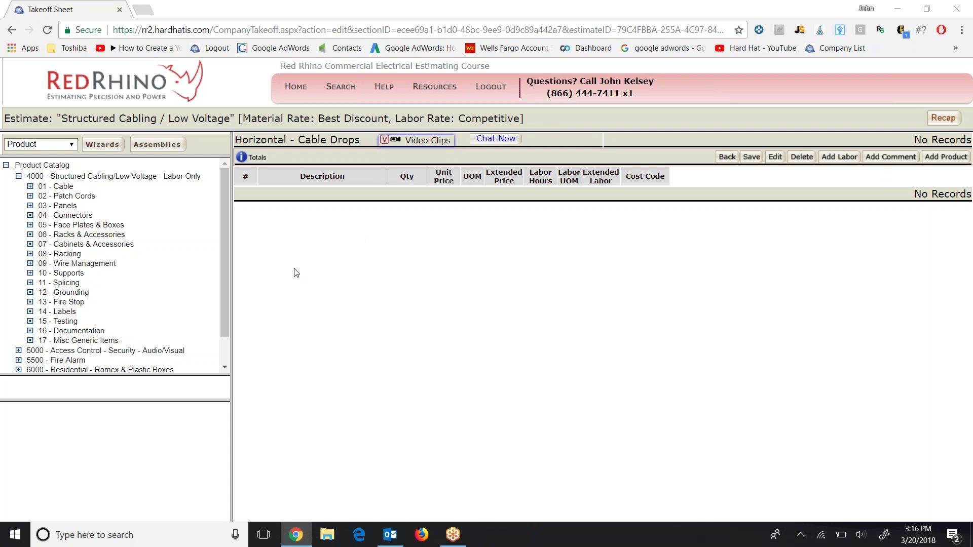
# Step: Expand 01 - Cable to list CU Multipair, Coax, Fiber, Innerduct, Pulling Supplies and Dressing
pyautogui.click(30, 187)
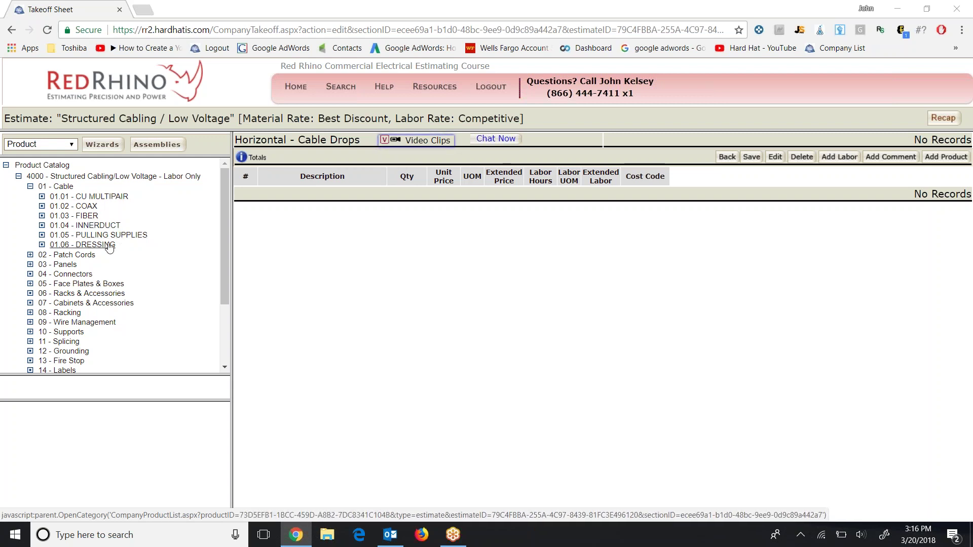
# Step: List the 01.01 - CU MULTIPAIR cables, 4PR CABLE to 1200pr CABLE, in a widened products pane
pyautogui.click(96, 197)
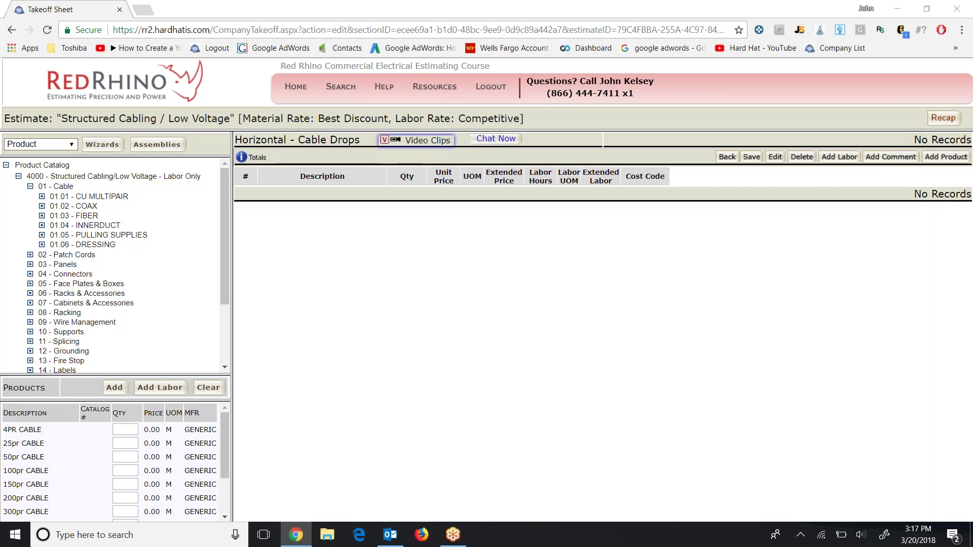
pyautogui.moveTo(236, 322)
pyautogui.mouseDown()
pyautogui.moveTo(433, 325)
pyautogui.moveTo(240, 319)
pyautogui.moveTo(474, 314)
pyautogui.moveTo(231, 318)
pyautogui.moveTo(251, 315)
pyautogui.mouseUp()
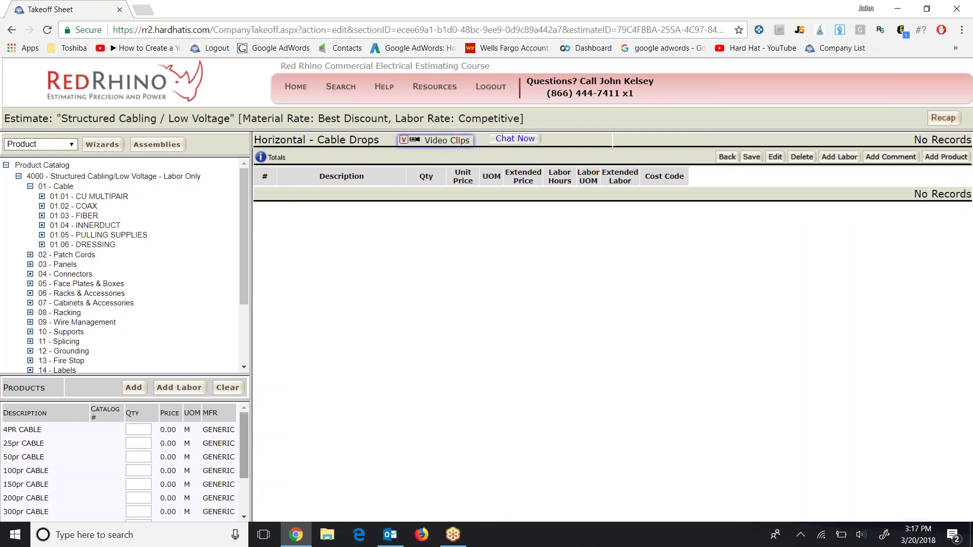
pyautogui.moveTo(246, 449); pyautogui.dragTo(242, 488)
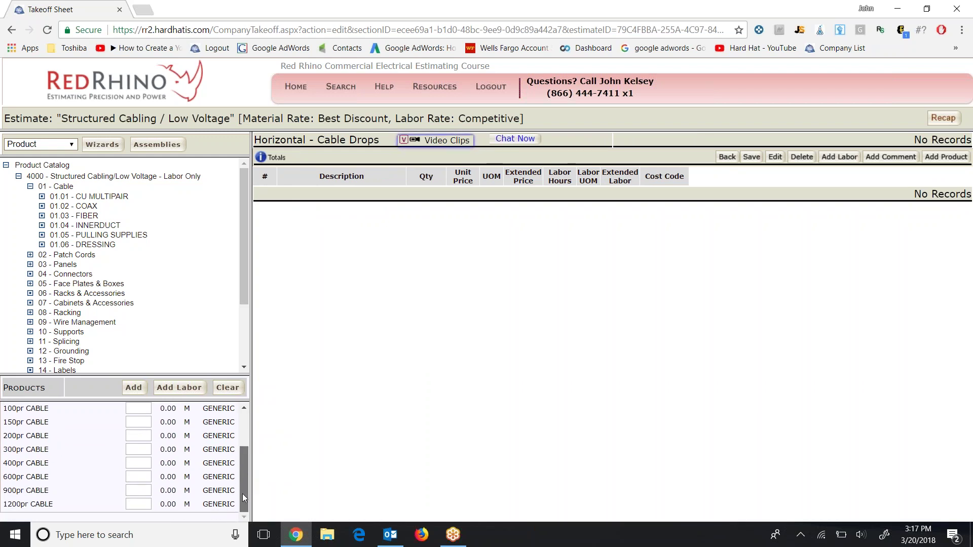
pyautogui.moveTo(243, 494); pyautogui.dragTo(238, 435)
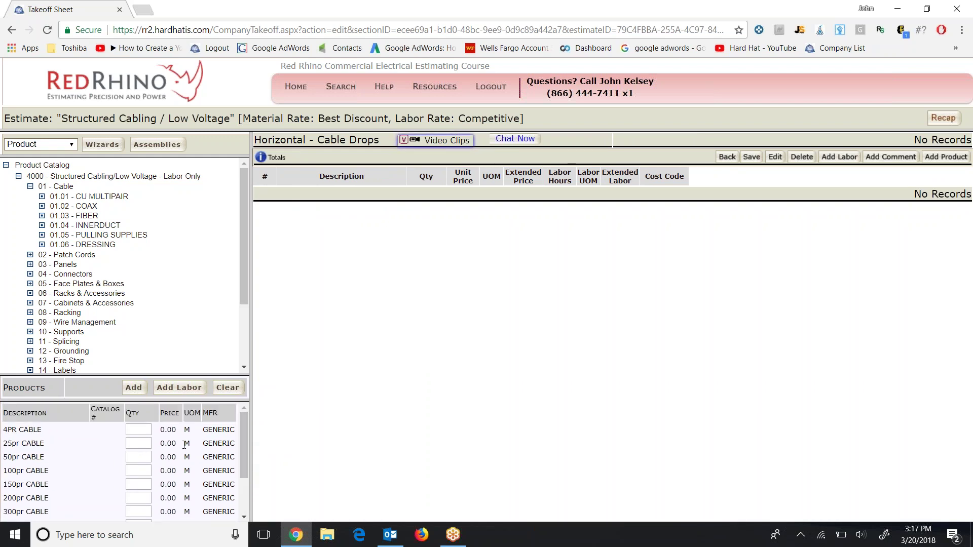
# Step: Add 5000 of 4PR CABLE to the takeoff as line 1
pyautogui.click(150, 429)
pyautogui.write('5000')
pyautogui.click(134, 387)
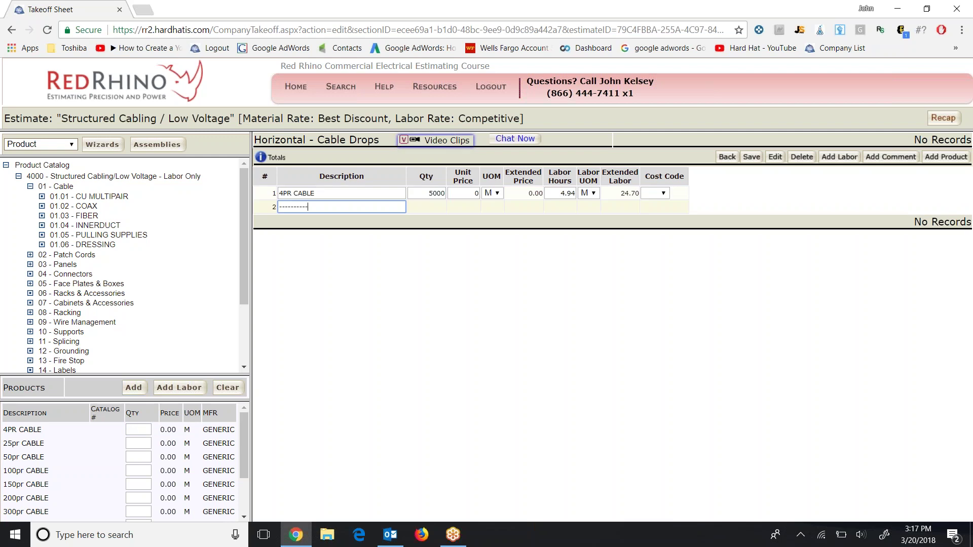
pyautogui.click(497, 193)
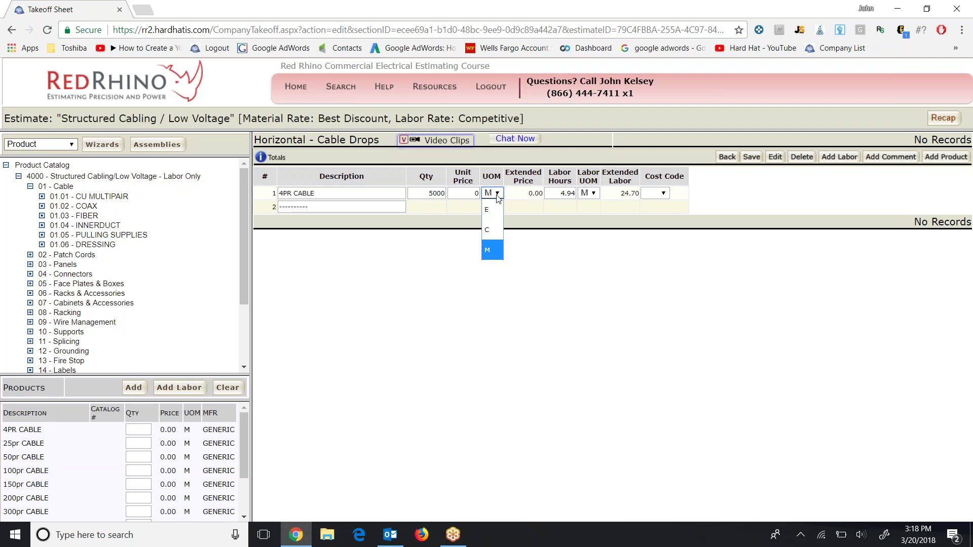
pyautogui.click(550, 272)
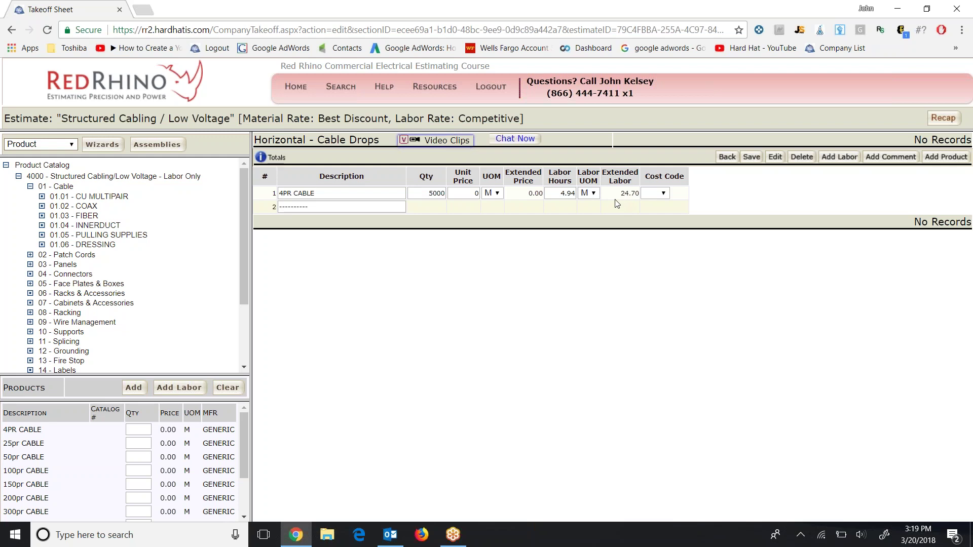
# Step: Save the takeoff with its 4PR CABLE line at 5000
pyautogui.click(752, 157)
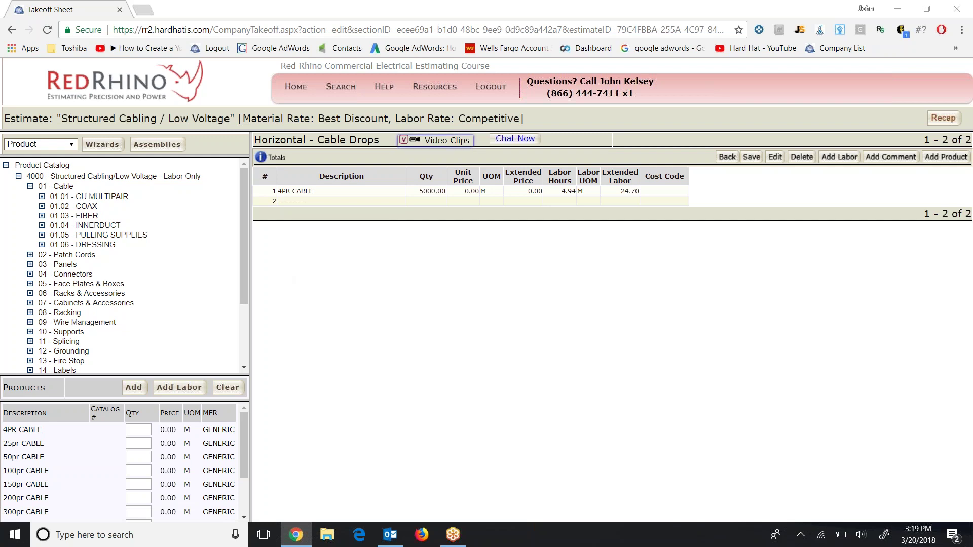
# Step: Add 130 of RG-6 COAX from 01.02 - COAX to the takeoff and save it
pyautogui.click(63, 207)
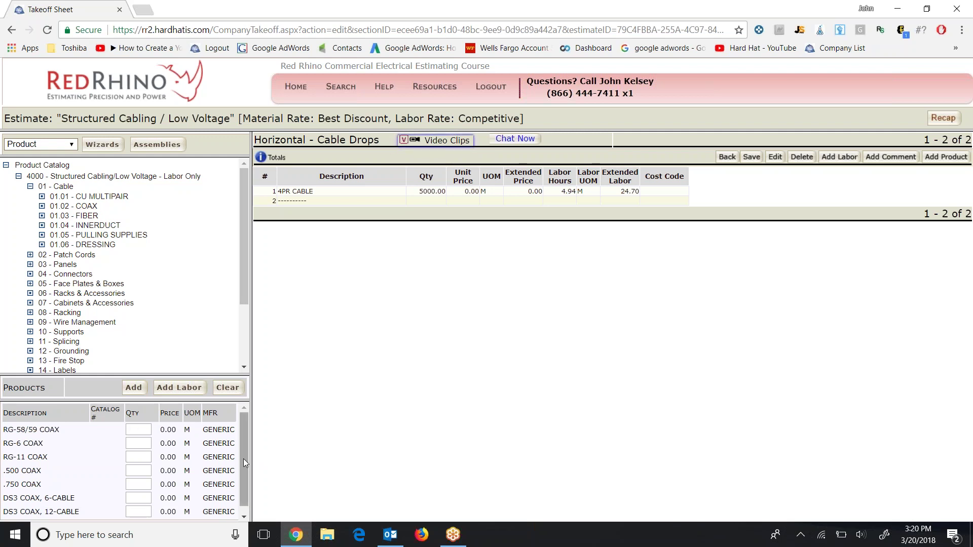
pyautogui.moveTo(245, 463); pyautogui.dragTo(247, 479)
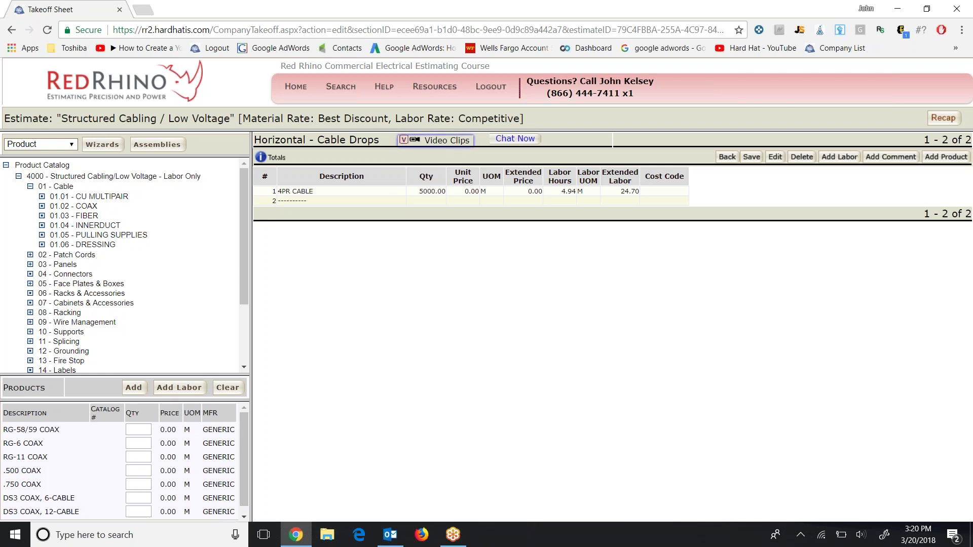
pyautogui.click(149, 443)
pyautogui.write('130')
pyautogui.click(133, 388)
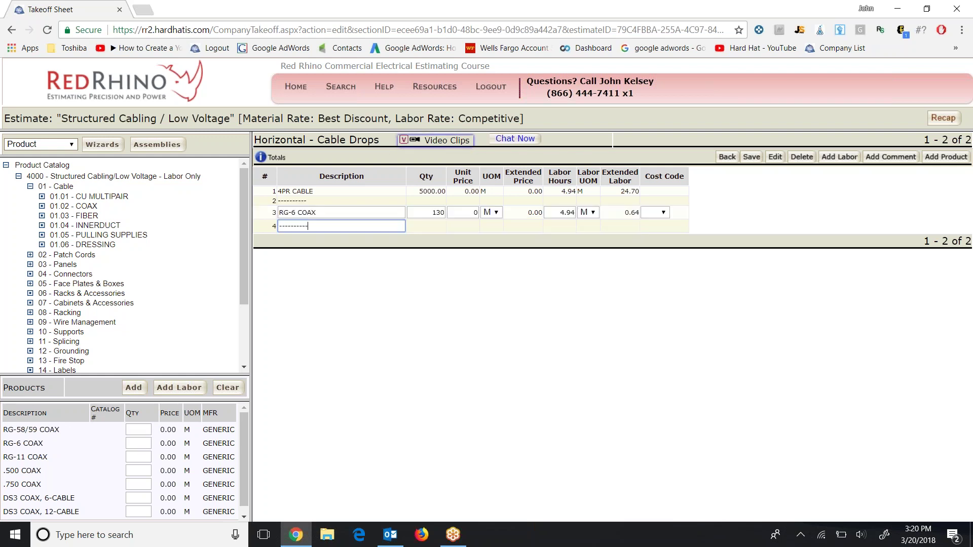
pyautogui.click(752, 157)
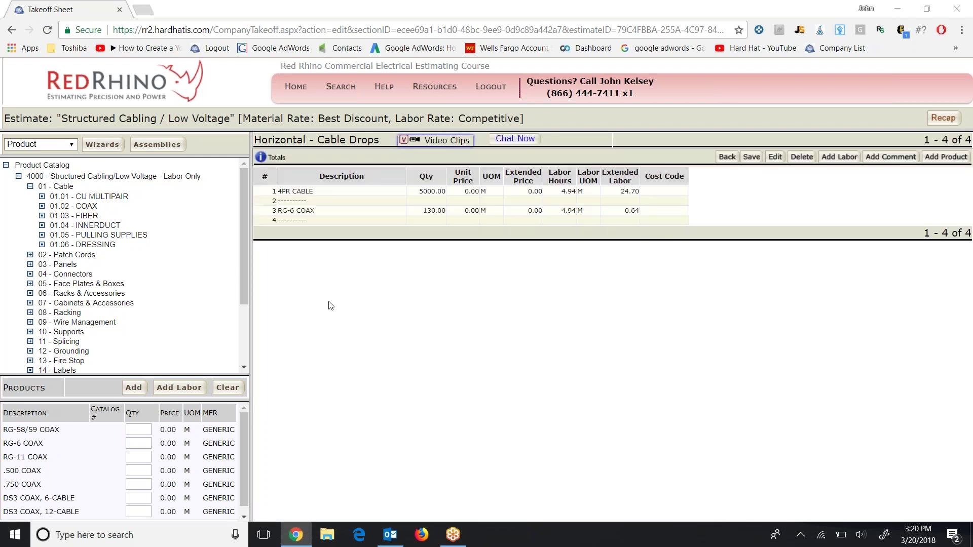
# Step: Collapse 01 - Cable and open 03 - Panels > 03.01 - PATCH PANELS to list 24- to 96-port panels
pyautogui.click(30, 186)
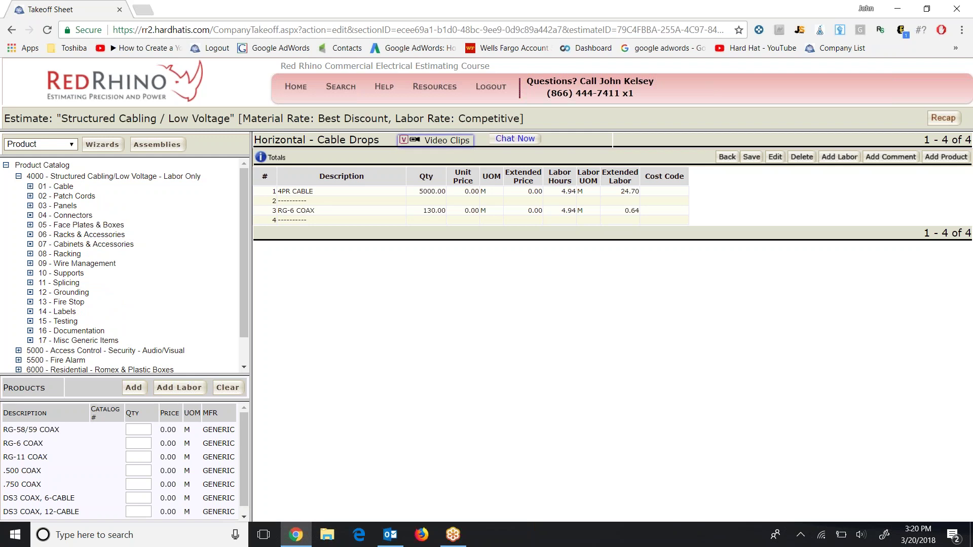
pyautogui.click(30, 205)
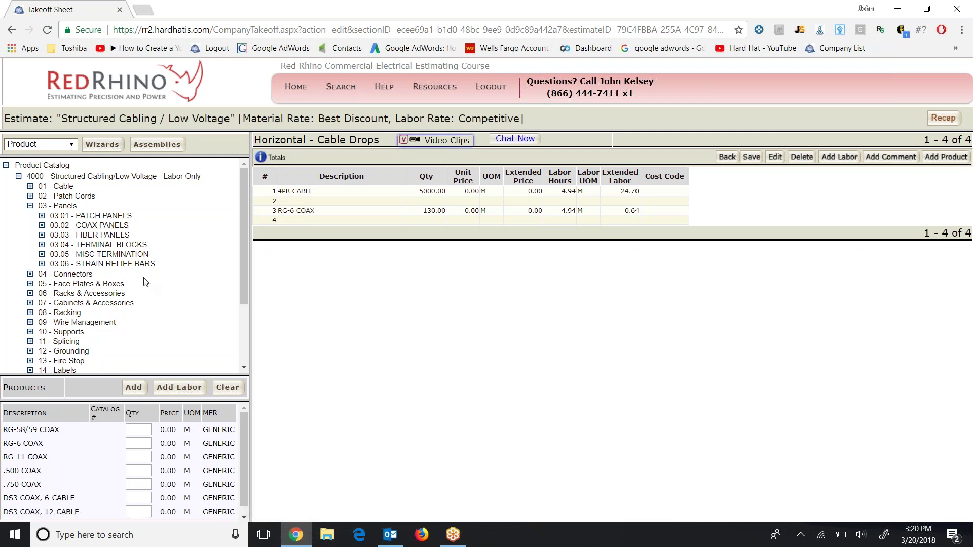
pyautogui.click(95, 220)
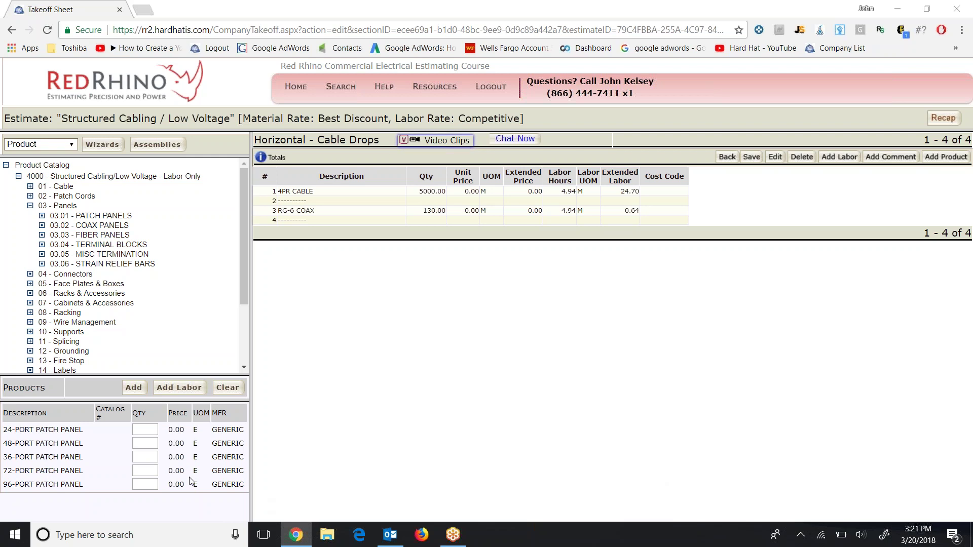
# Step: Add one 24-PORT and one 48-PORT PATCH PANEL to the takeoff and save it
pyautogui.click(144, 431)
pyautogui.write('1')
pyautogui.click(144, 443)
pyautogui.click(133, 388)
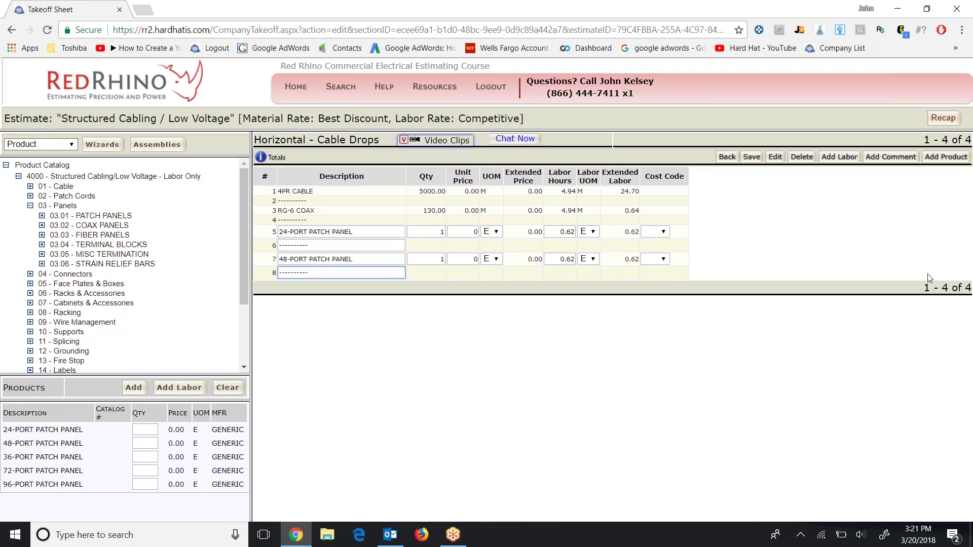
pyautogui.click(751, 157)
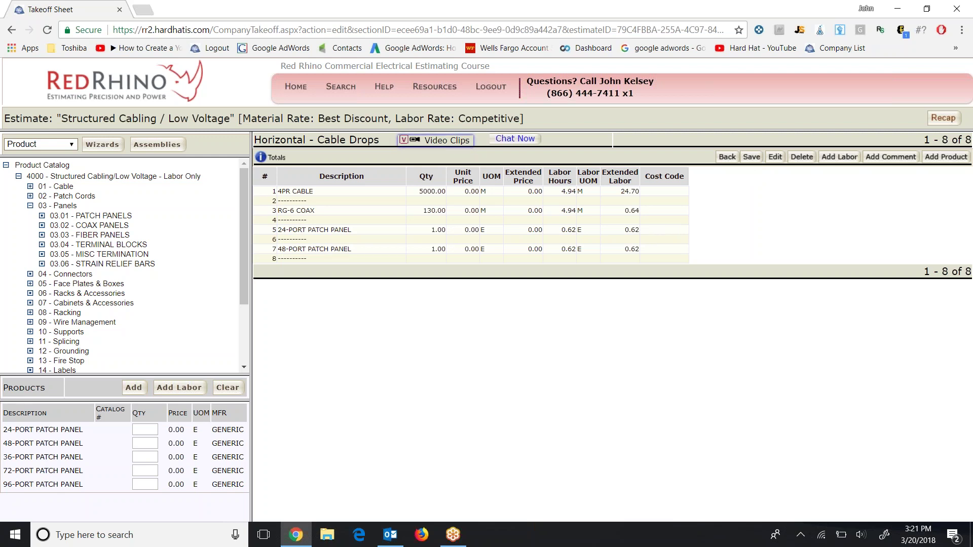
# Step: Select the 24-PORT PATCH PANEL line, then collapse 4000 and expand 5000 - Access Control - Security - Audio/Visual
pyautogui.doubleClick(482, 229)
pyautogui.moveTo(473, 231); pyautogui.dragTo(473, 230)
pyautogui.click(18, 176)
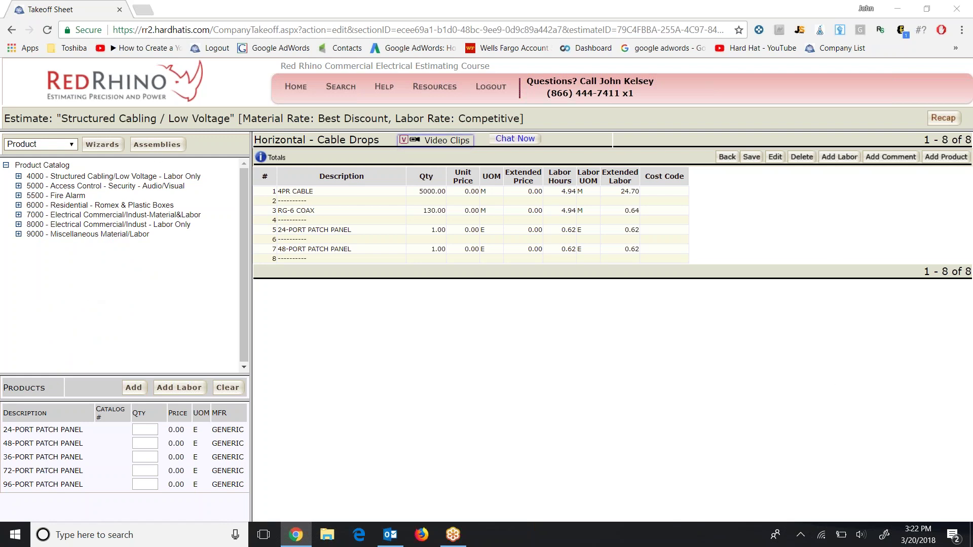
pyautogui.click(18, 185)
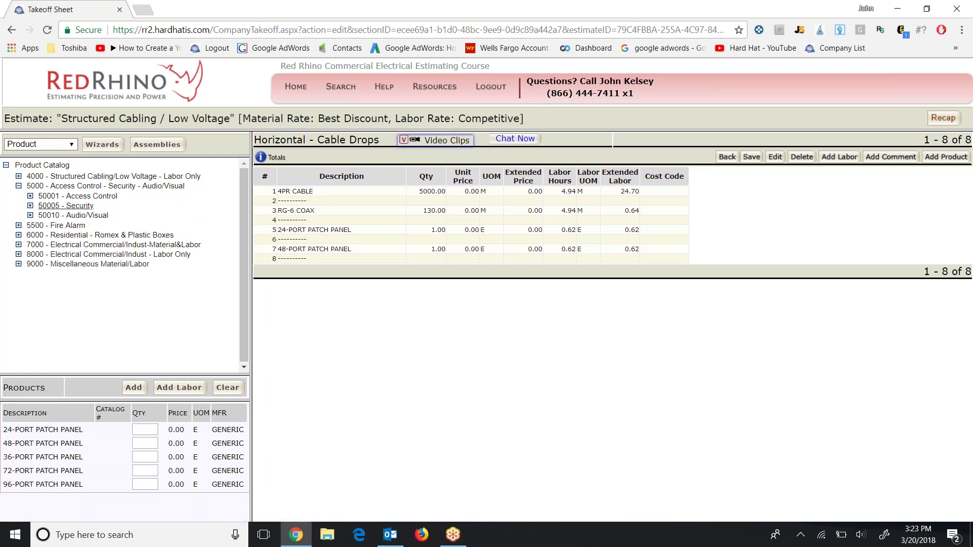
# Step: List the 50001 - Access Control products, PUSH BUTTON onward, with the Products panel widened
pyautogui.click(77, 196)
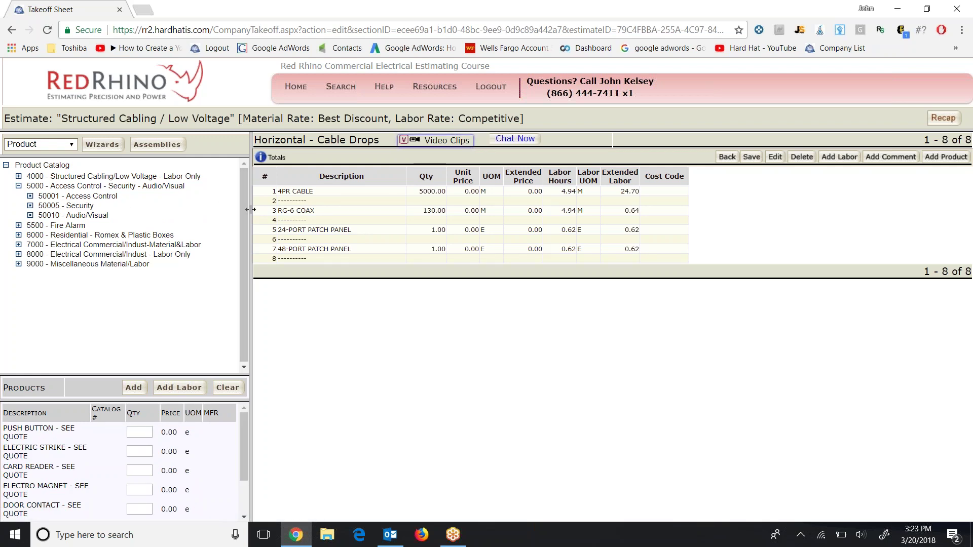
pyautogui.moveTo(250, 209); pyautogui.dragTo(491, 236)
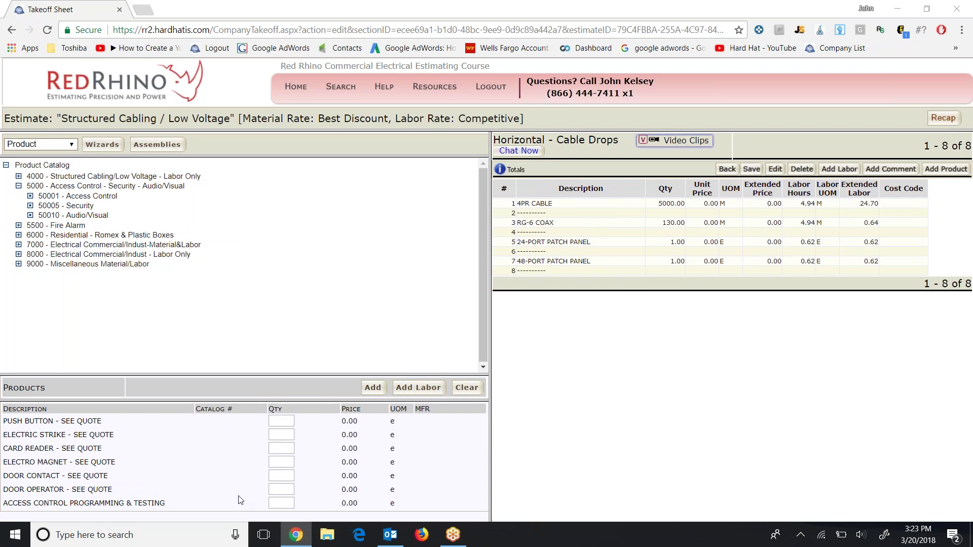
# Step: Add push button 1, electric strike 4, card reader 1 and electro magnet 4 to the takeoff, then save
pyautogui.click(280, 423)
pyautogui.write('1')
pyautogui.press('Tab')
pyautogui.write('4')
pyautogui.click(284, 448)
pyautogui.write('1')
pyautogui.click(283, 463)
pyautogui.click(373, 387)
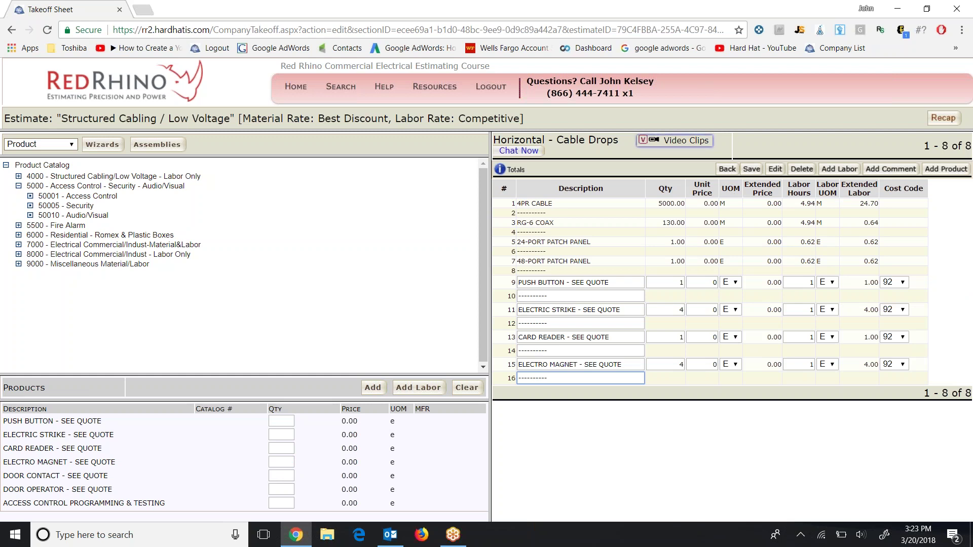
pyautogui.click(751, 169)
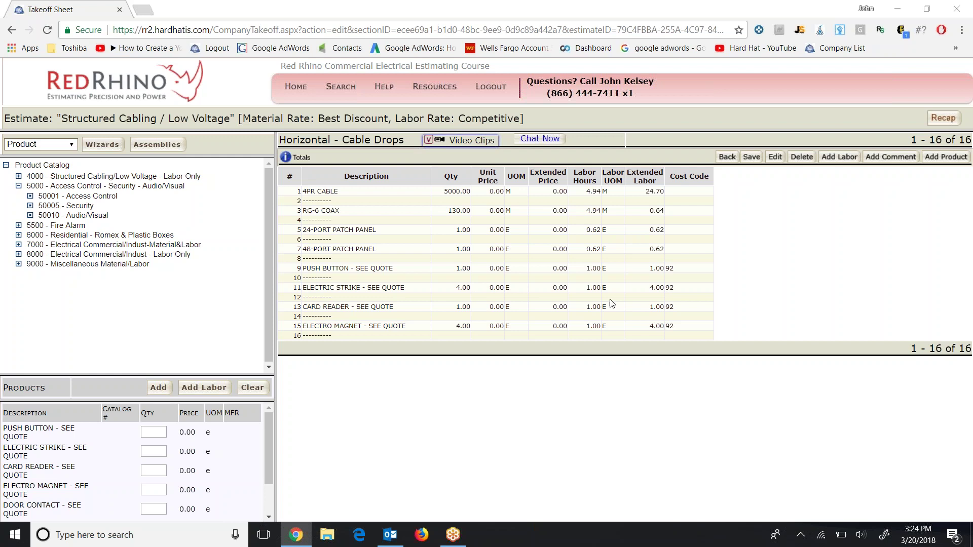
# Step: Collapse 5000 Access Control, expand 5500 Fire Alarm and select its pull stations and panels subcategory
pyautogui.click(536, 290)
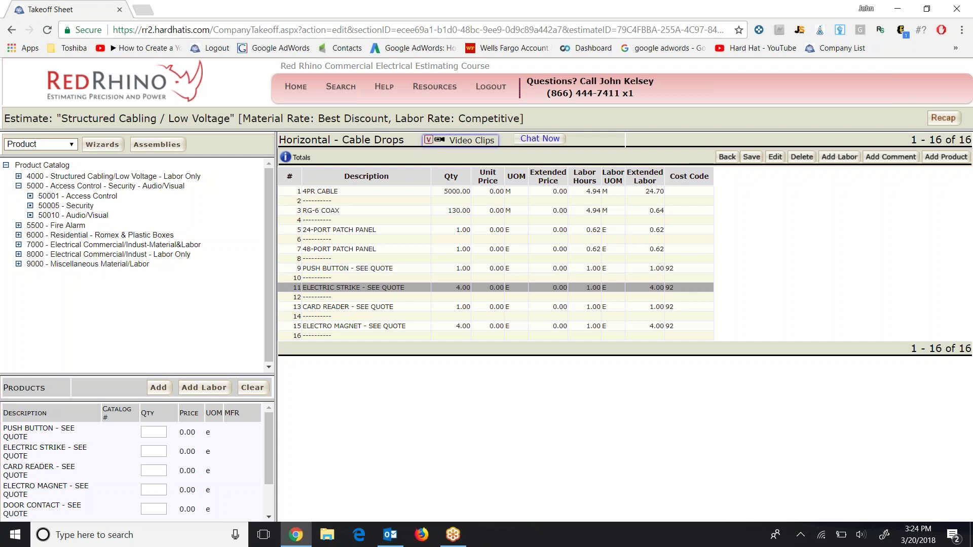
pyautogui.click(749, 158)
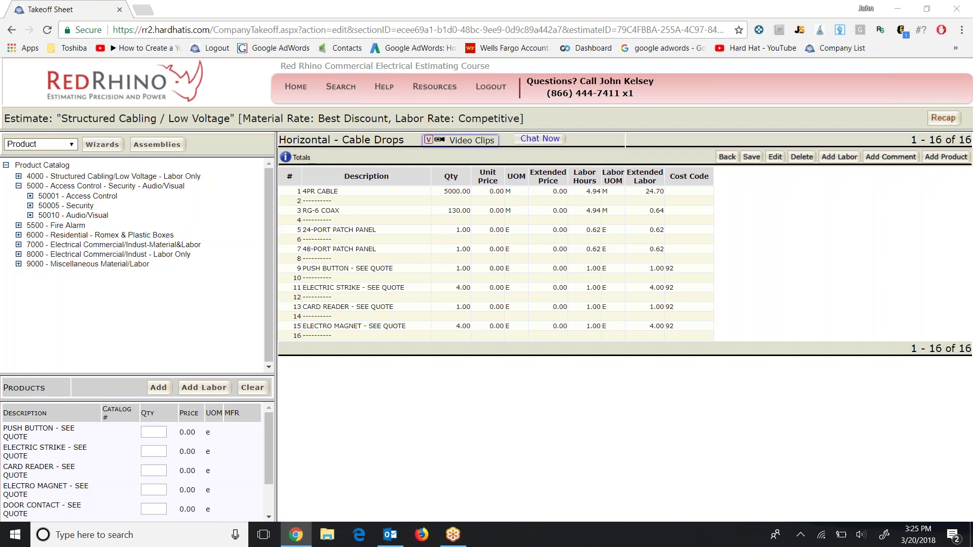
pyautogui.click(19, 186)
pyautogui.click(18, 196)
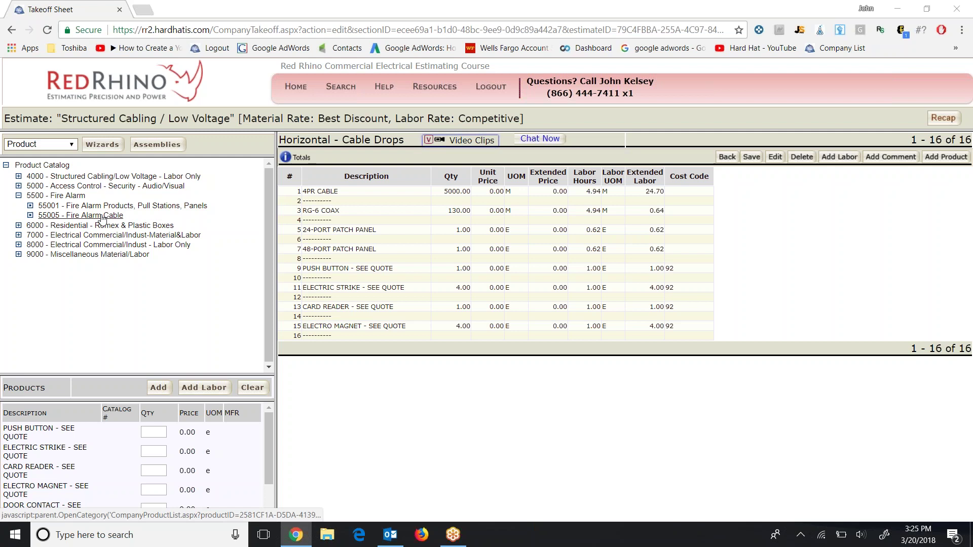
pyautogui.click(106, 206)
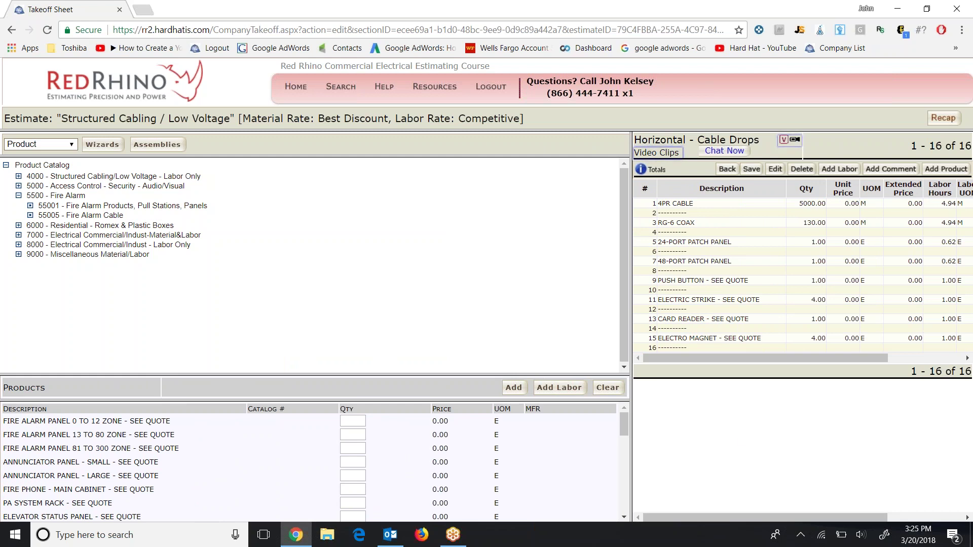
# Step: Enter quantity 1 for FIRE ALARM PANEL 0 TO 12 ZONE and scroll through the fire alarm list
pyautogui.write('1')
pyautogui.moveTo(179, 448); pyautogui.dragTo(66, 448)
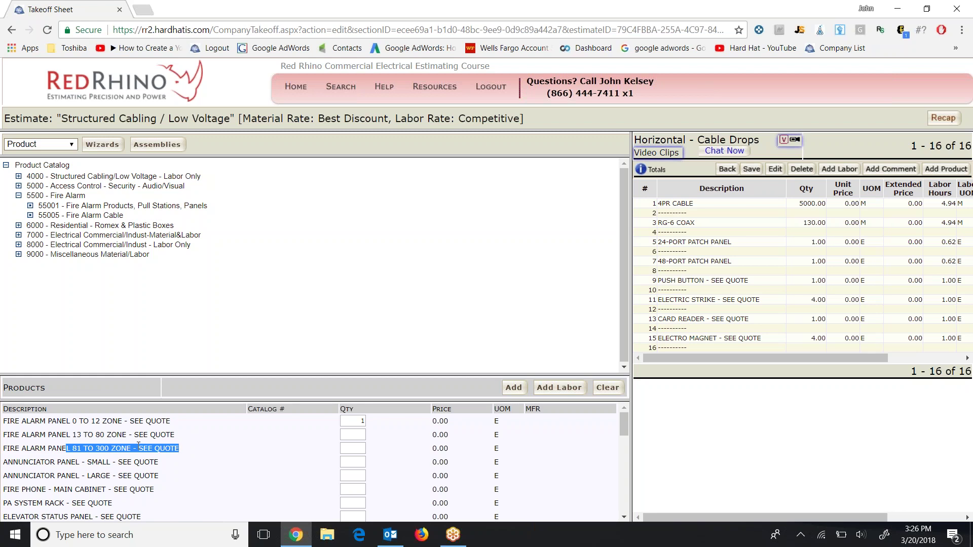
pyautogui.click(184, 451)
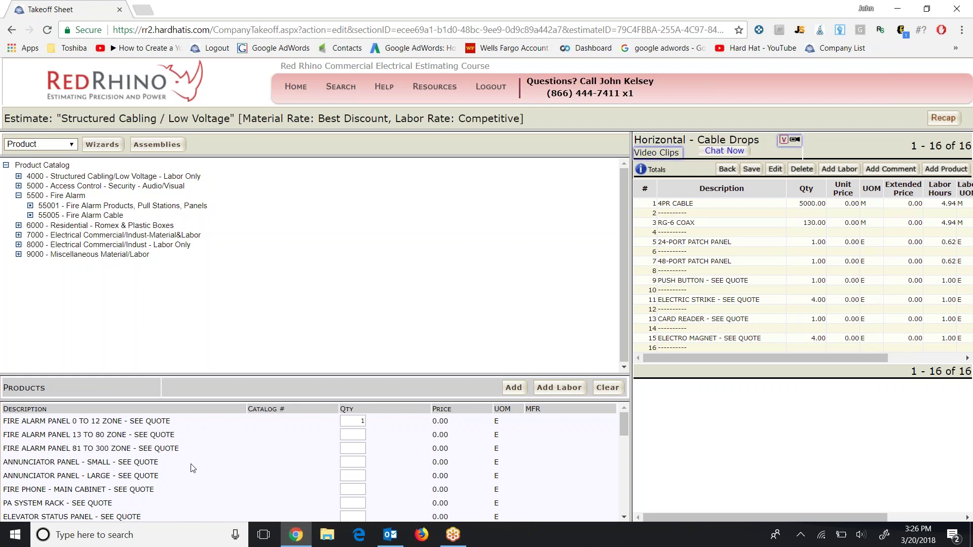
pyautogui.scroll(-1, 164, 469)
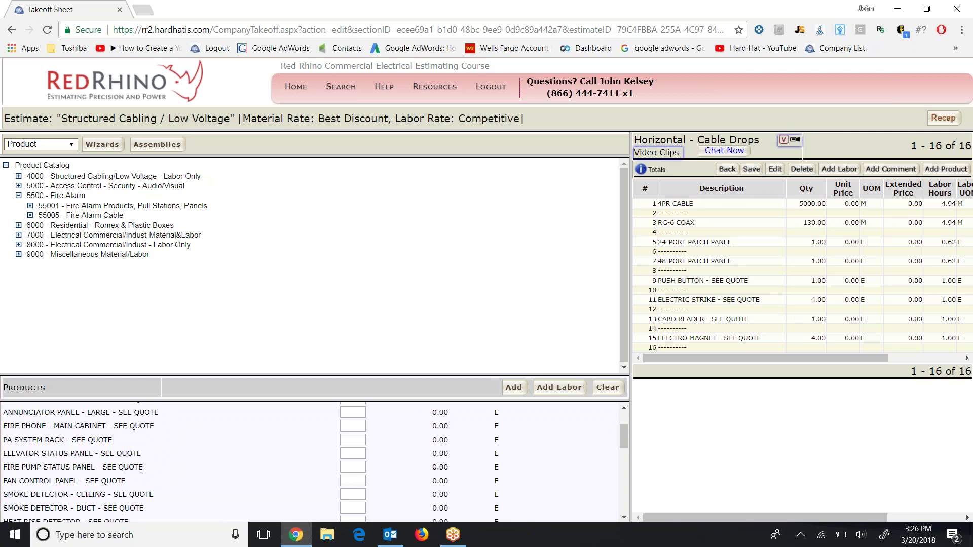
pyautogui.scroll(-1, 141, 470)
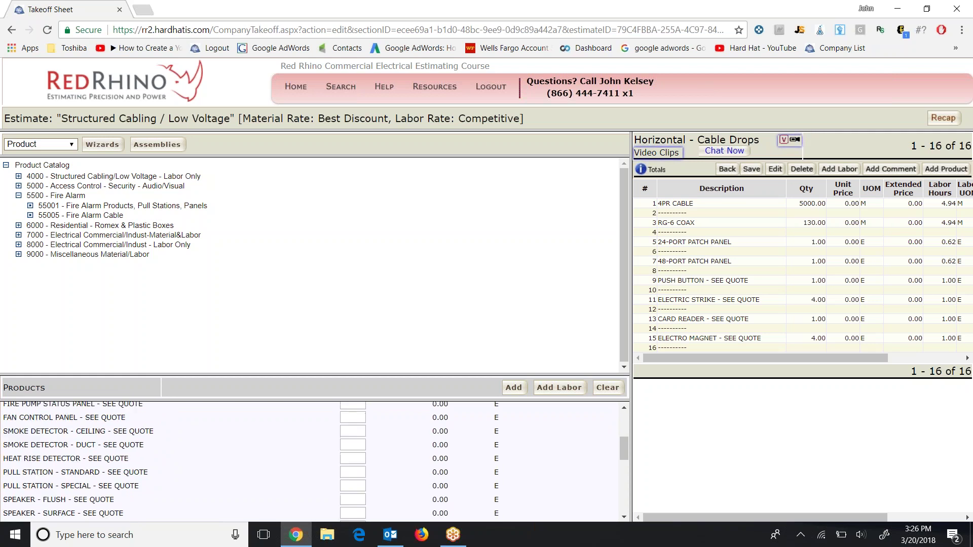
pyautogui.scroll(-1, 142, 474)
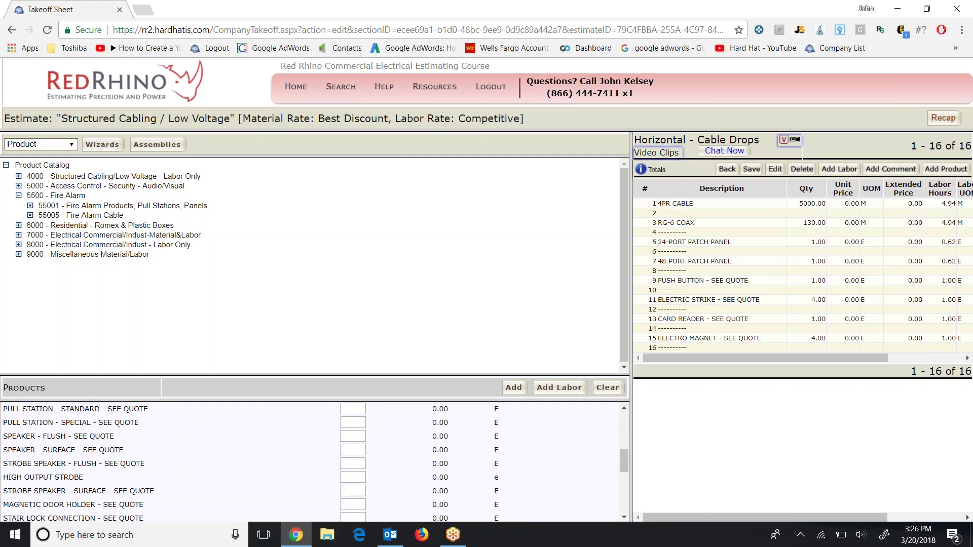
pyautogui.scroll(-1, 142, 474)
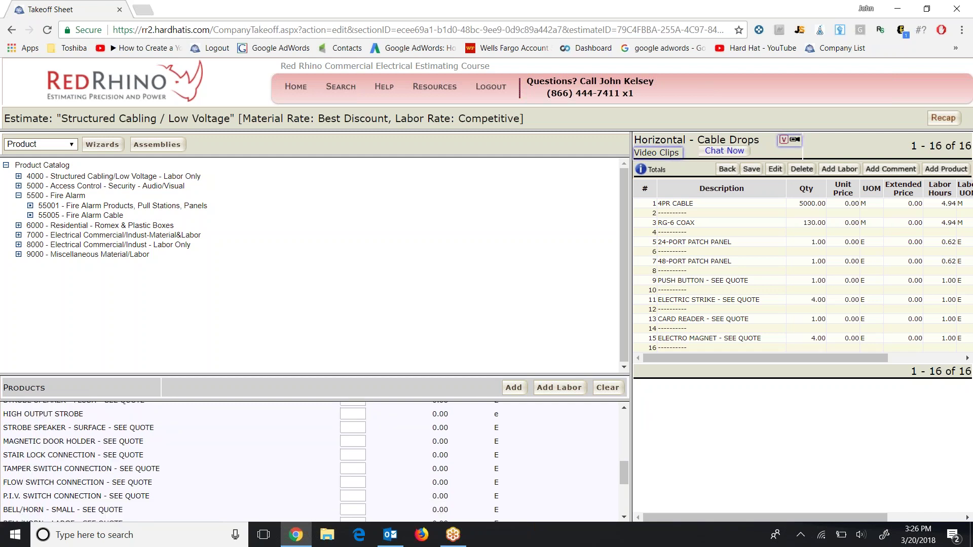
pyautogui.scroll(-1, 143, 474)
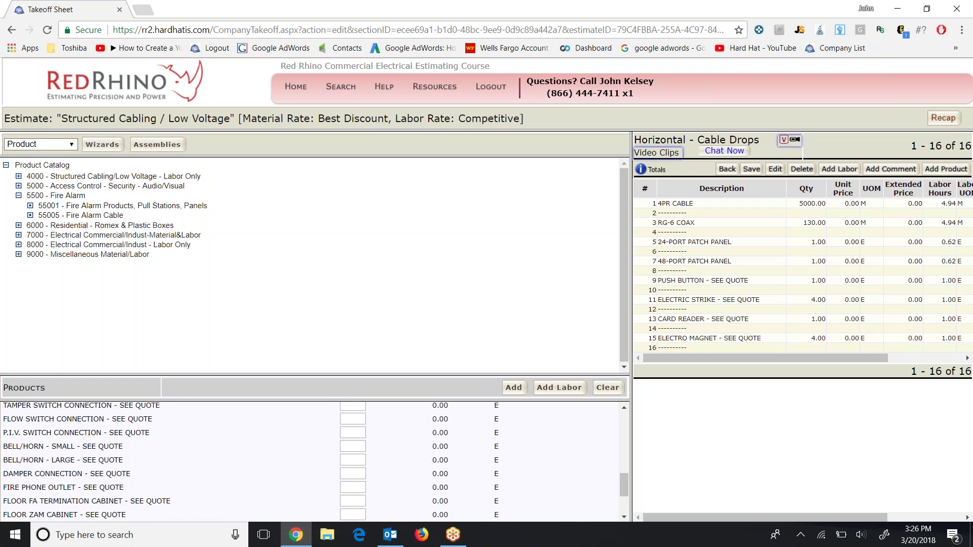
pyautogui.scroll(-2, 143, 474)
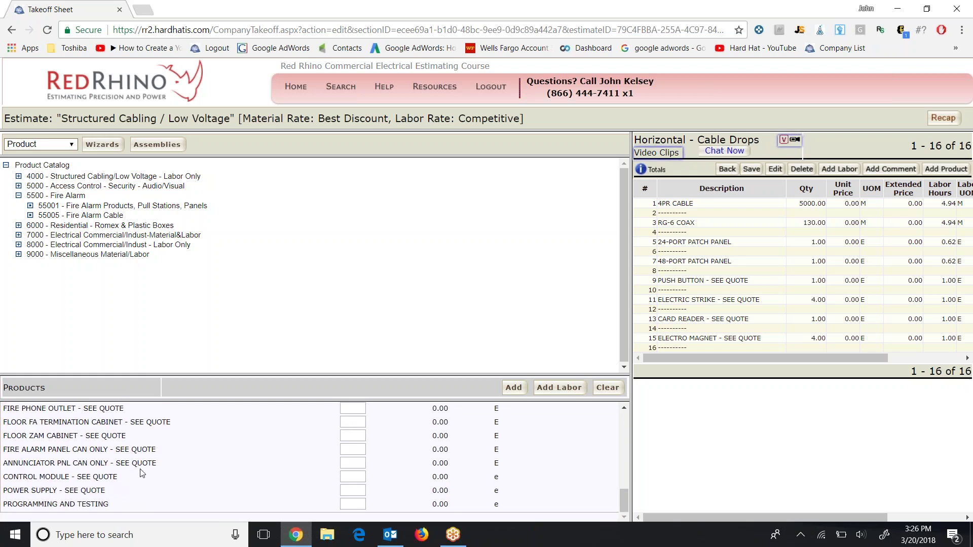
pyautogui.scroll(5, 143, 474)
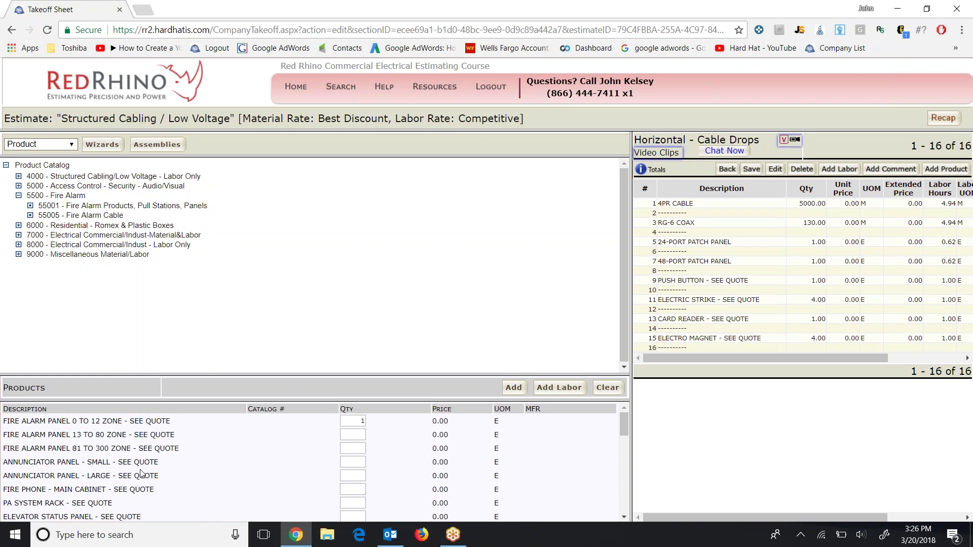
# Step: Add fan control panel 1, ceiling smoke detectors 7 and duct smoke detectors 17, then save
pyautogui.click(364, 462)
pyautogui.click(357, 502)
pyautogui.scroll(-1, 363, 503)
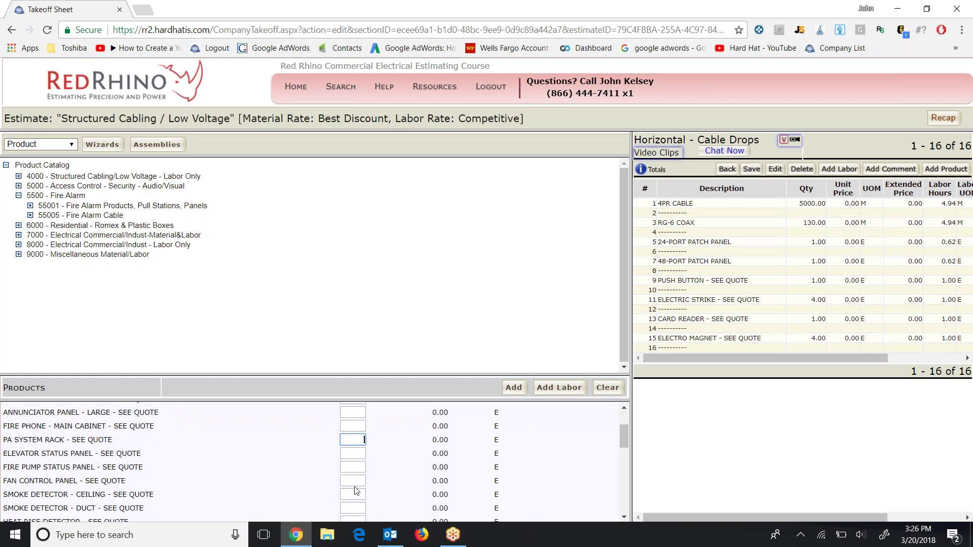
pyautogui.click(362, 481)
pyautogui.click(356, 495)
pyautogui.write('7')
pyautogui.click(358, 510)
pyautogui.write('17')
pyautogui.click(515, 396)
pyautogui.click(754, 172)
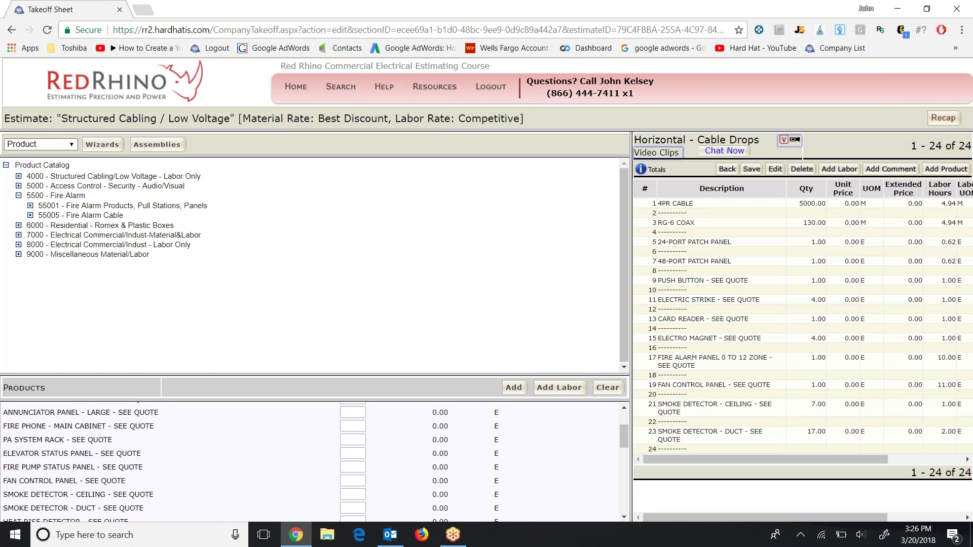